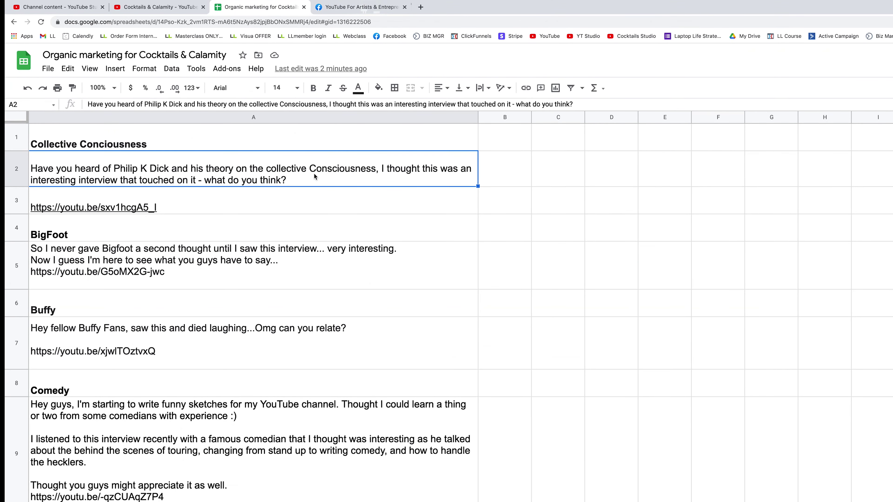
Step: Search Facebook groups for 'collective consciousness' and open the 63-member public COLLECTIVE CONSCIOUSNESS group
click(364, 2)
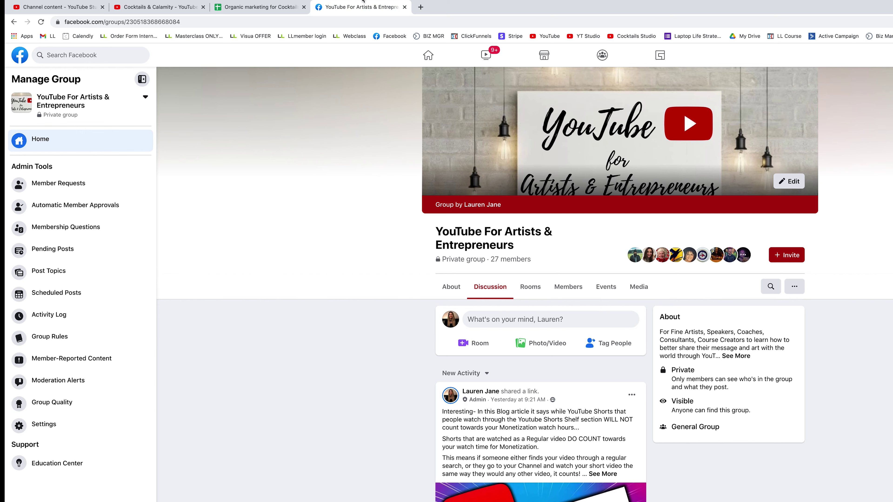
click(99, 55)
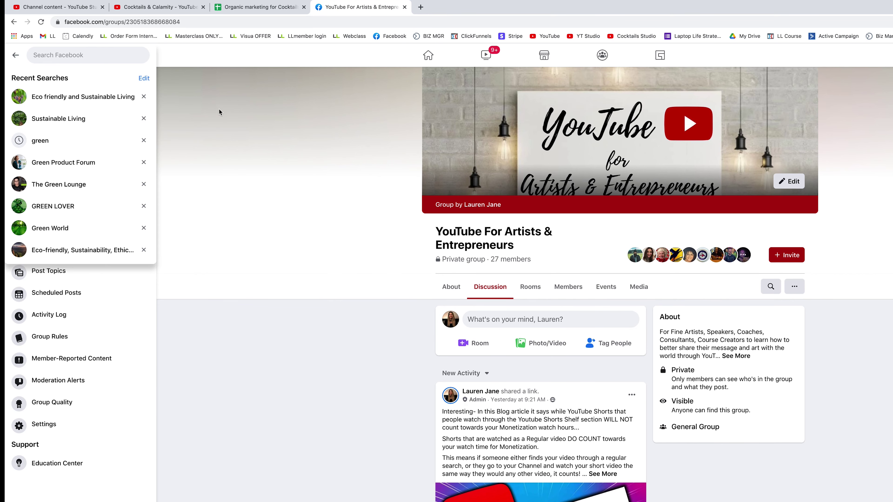
text(collective)
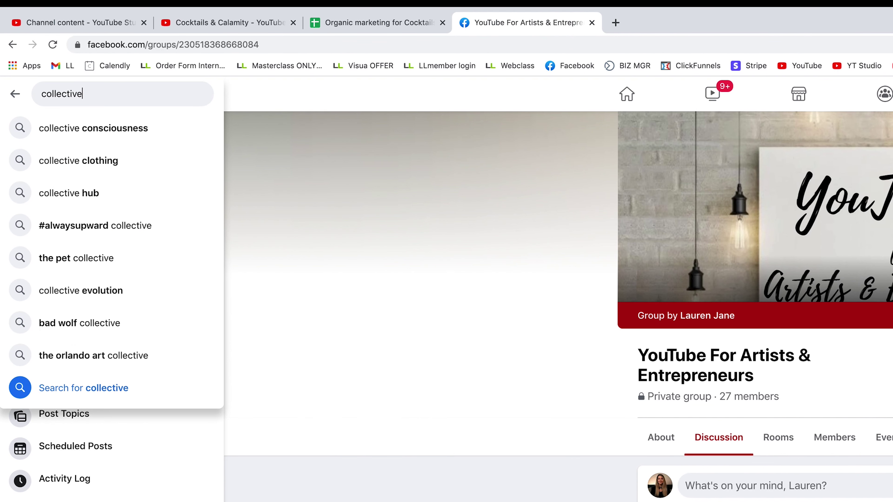
click(119, 129)
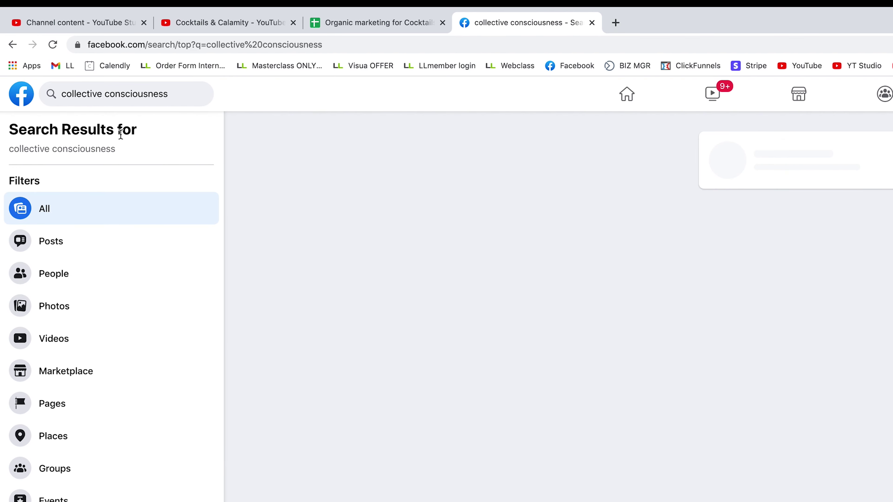
click(74, 470)
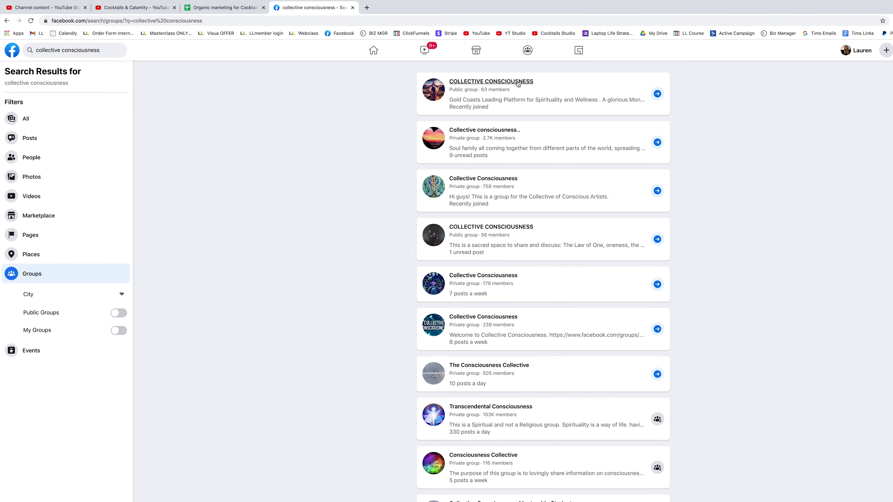
click(517, 79)
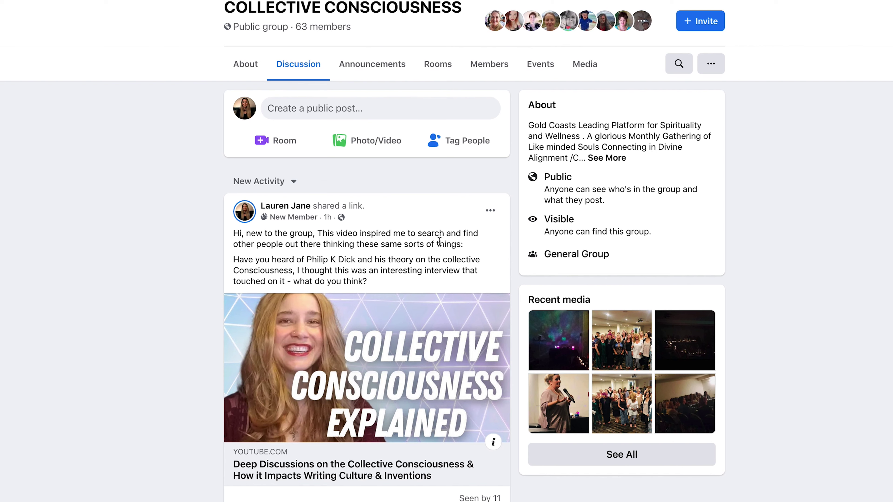
scroll(401, 232, up, 5)
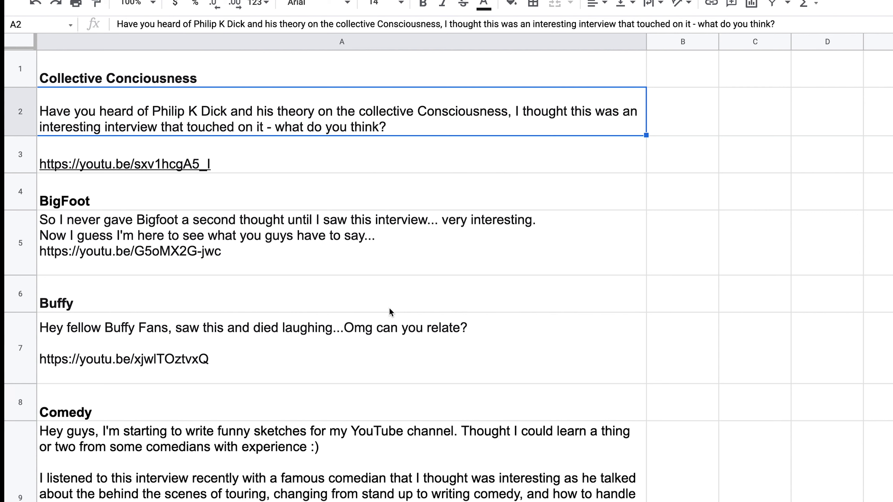
click(390, 261)
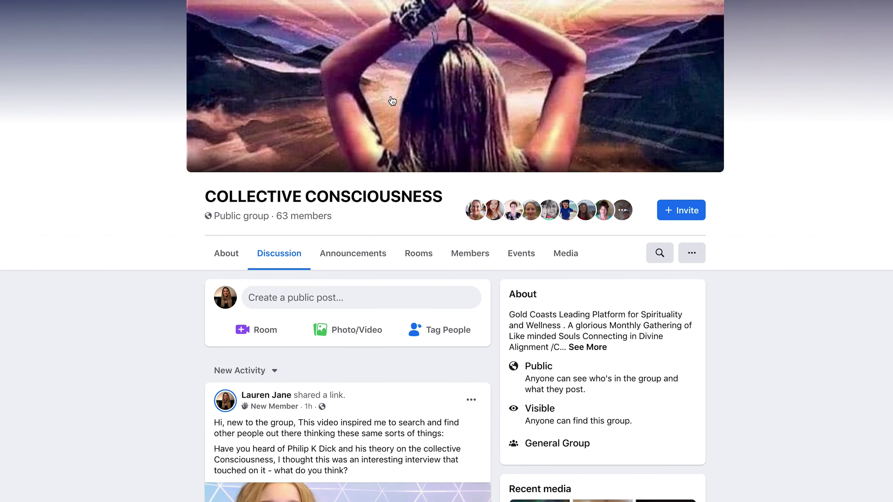
Step: Expand the profile's BIGFOOT post to its full text, then return to the Organic marketing spreadsheet
scroll(449, 447, down, 2)
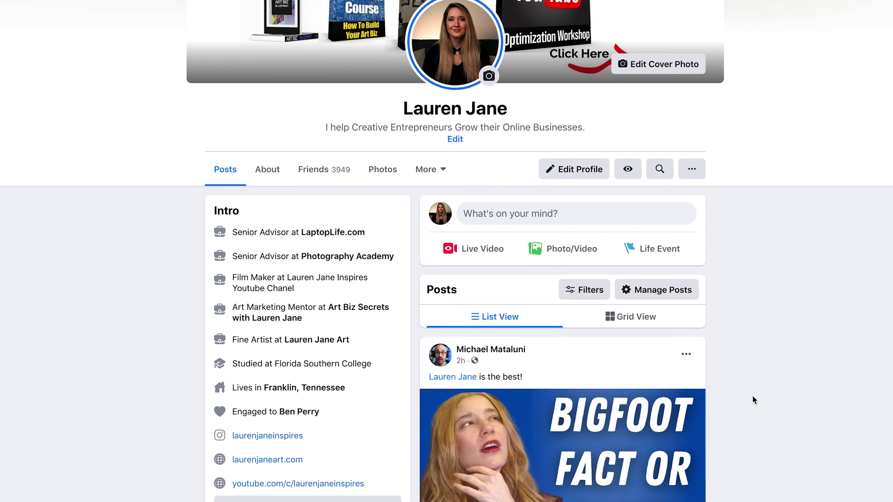
scroll(747, 395, down, 5)
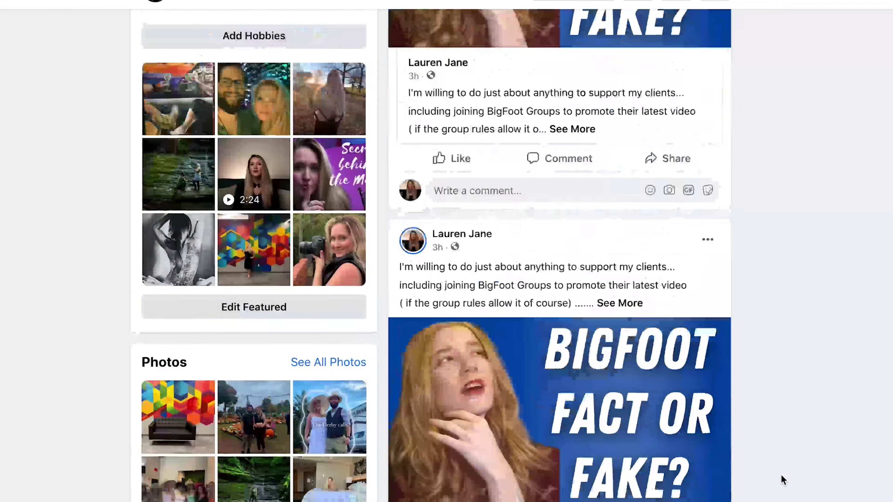
scroll(780, 475, down, 5)
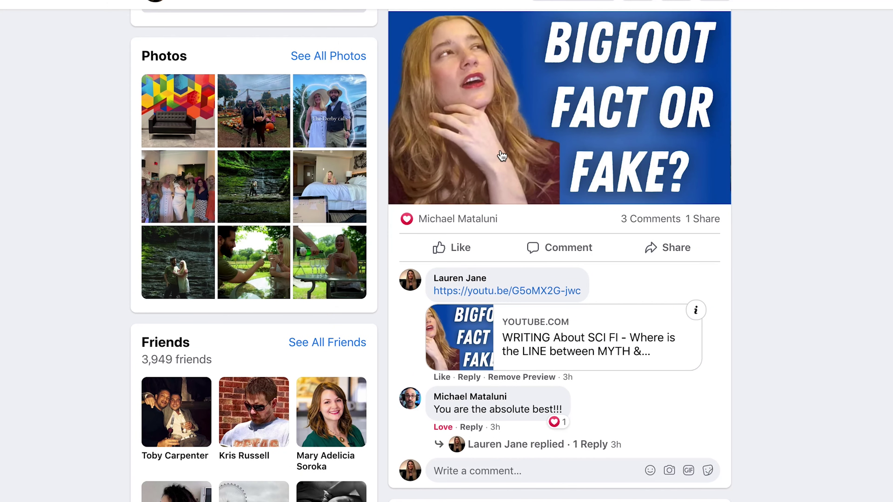
scroll(784, 172, up, 3)
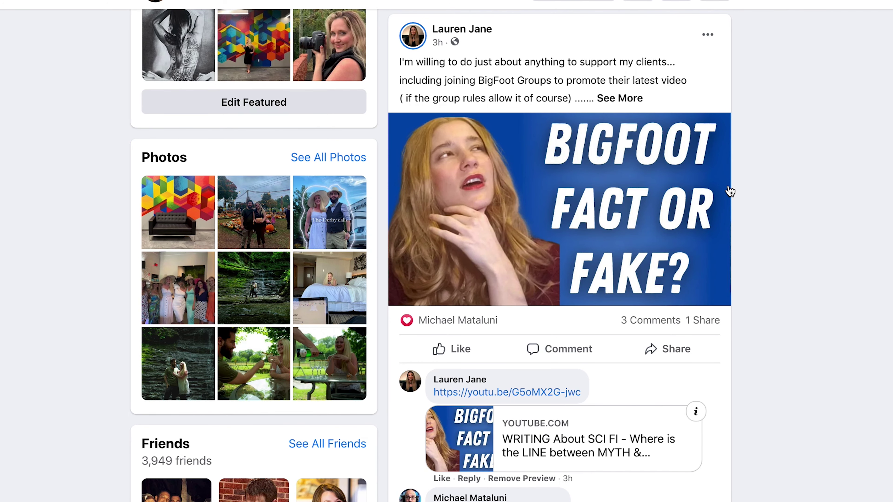
click(634, 100)
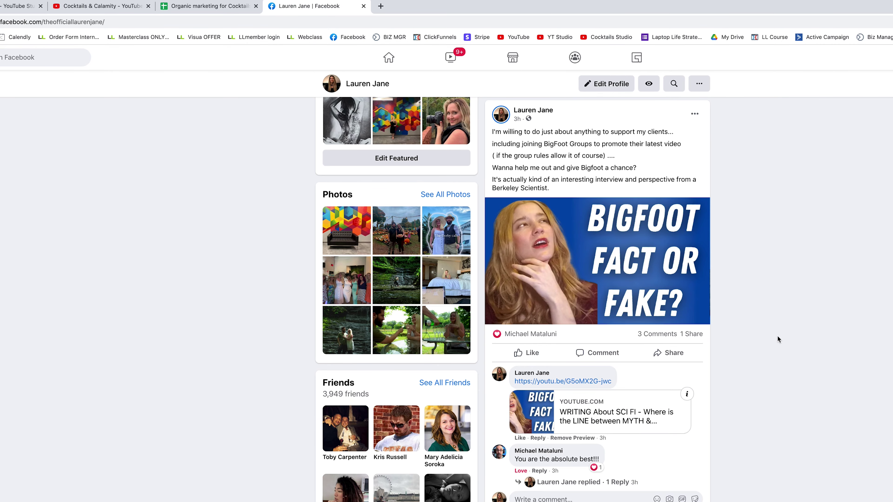
scroll(648, 188, up, 15)
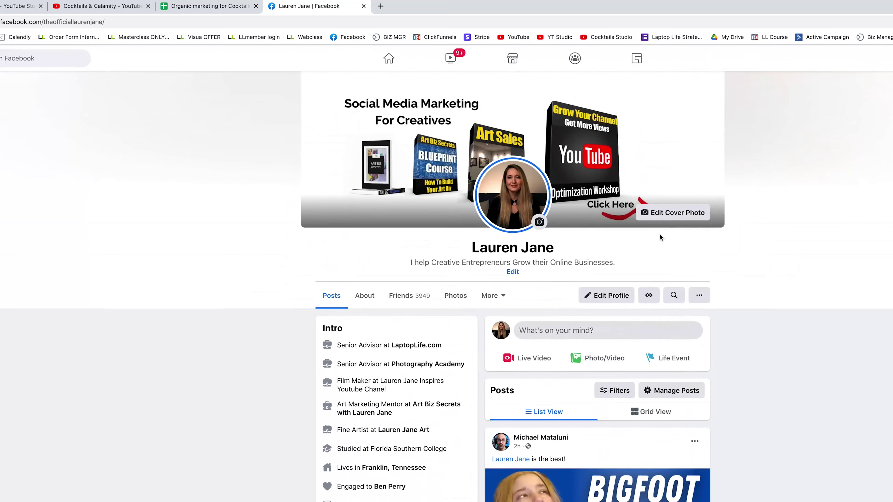
click(209, 7)
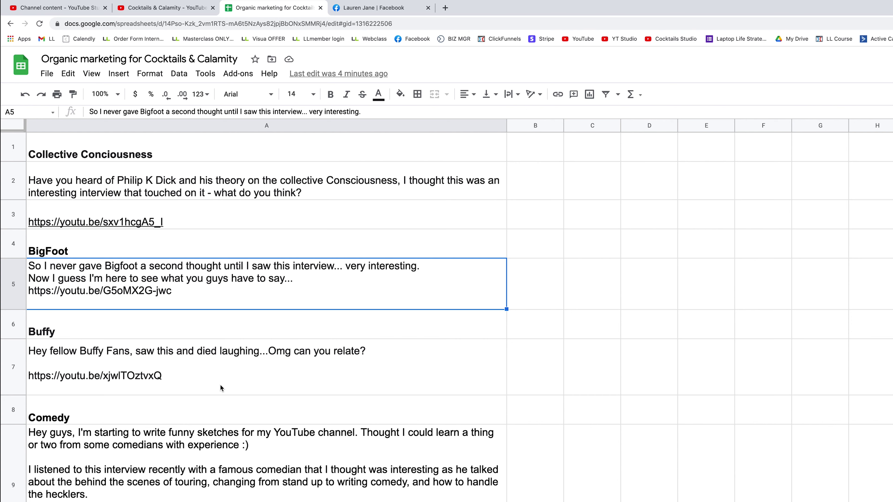
click(237, 375)
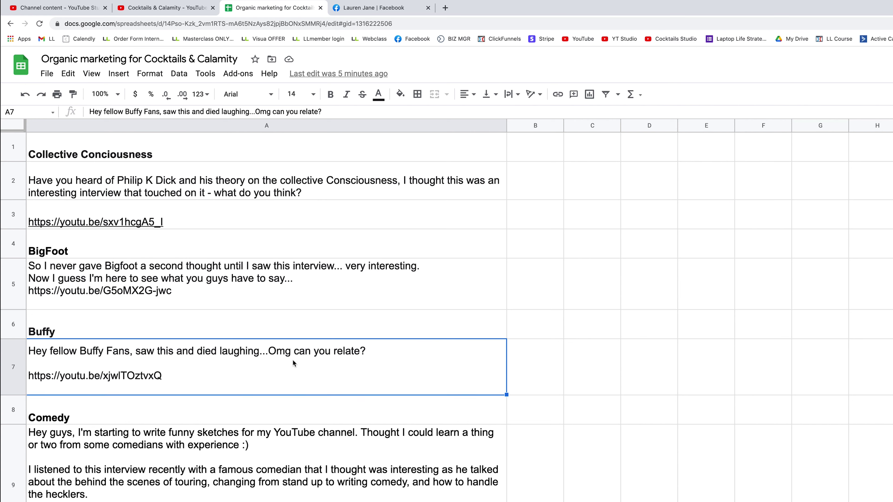
click(473, 411)
click(353, 384)
click(414, 464)
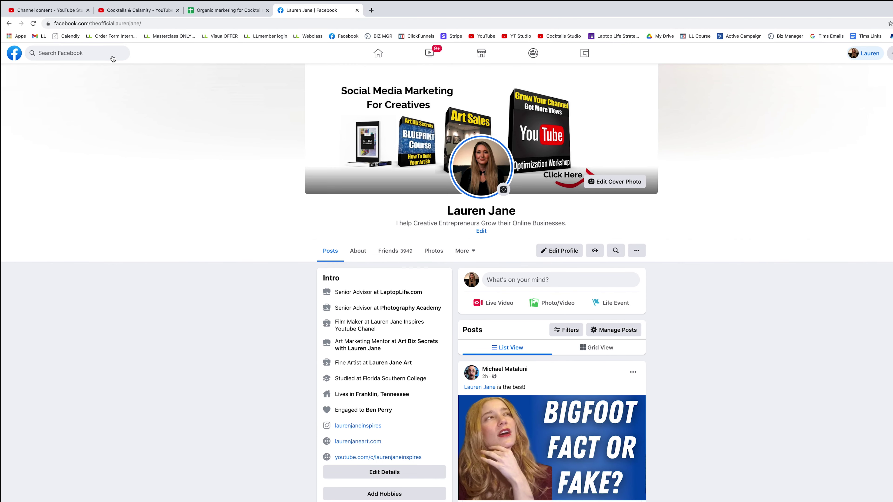
Step: Reopen the Eco friendly and Sustainable Living group from recent searches, then go back to the Groups sheet
click(113, 53)
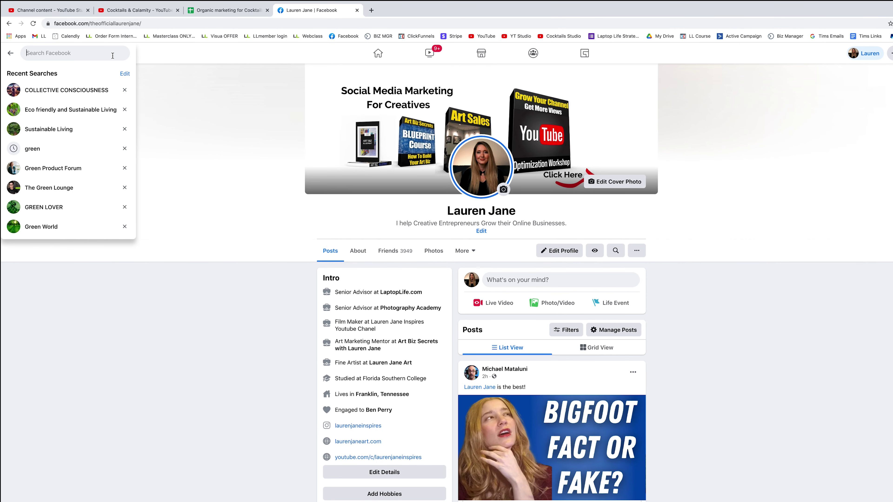
click(80, 108)
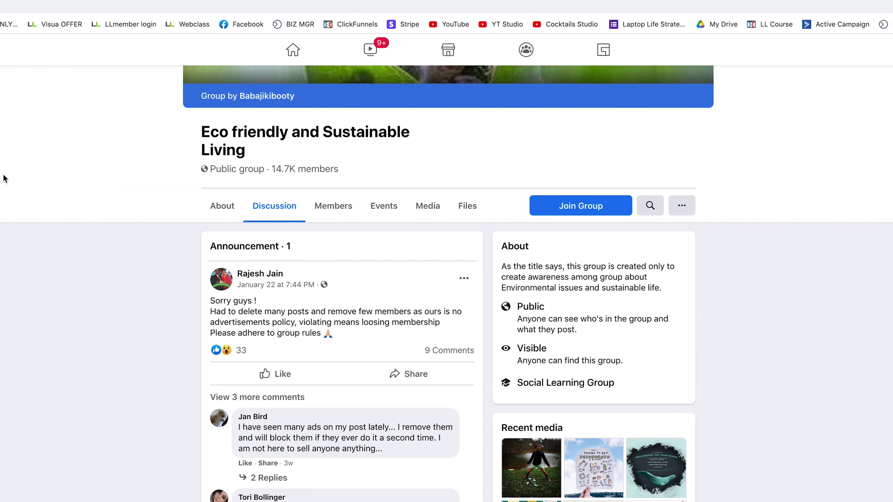
scroll(608, 229, up, 5)
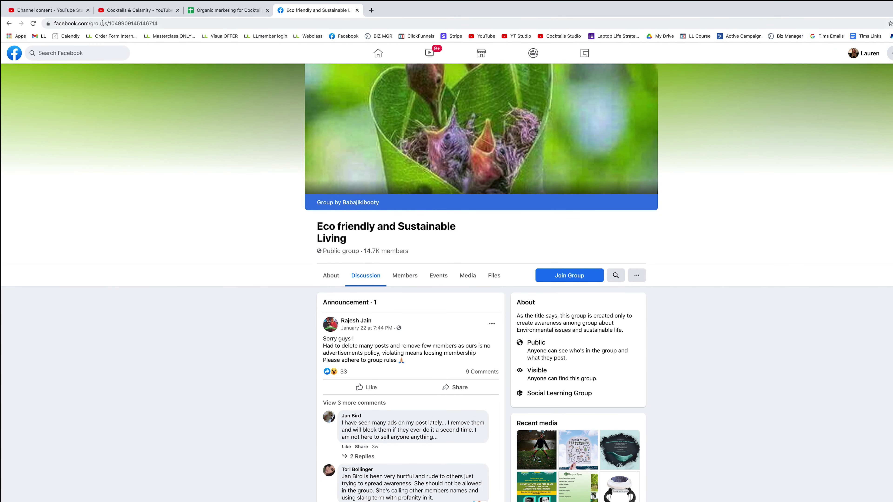
click(233, 12)
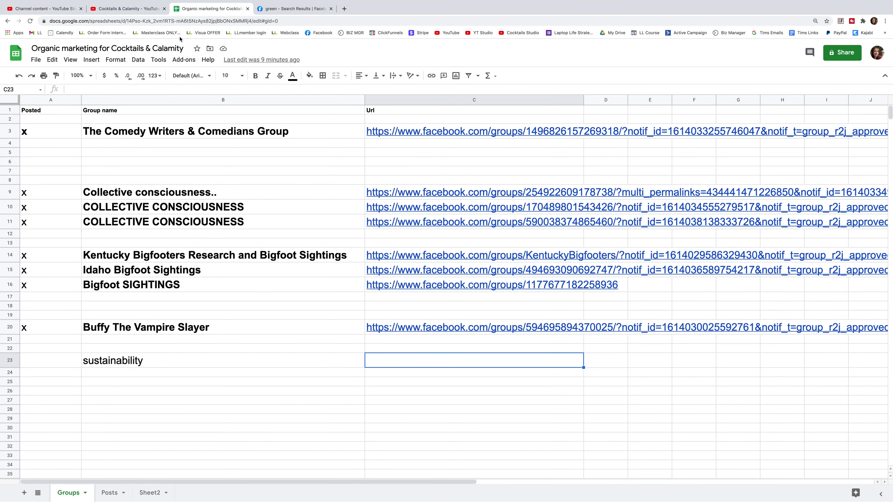
Step: Enter placeholder group name xyz in B25 and mark it posted with x in A25
click(124, 110)
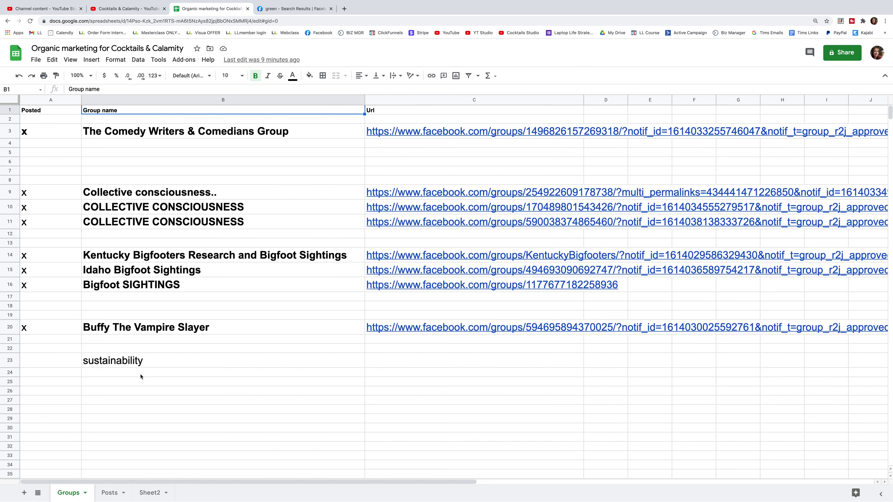
click(133, 384)
text(x)
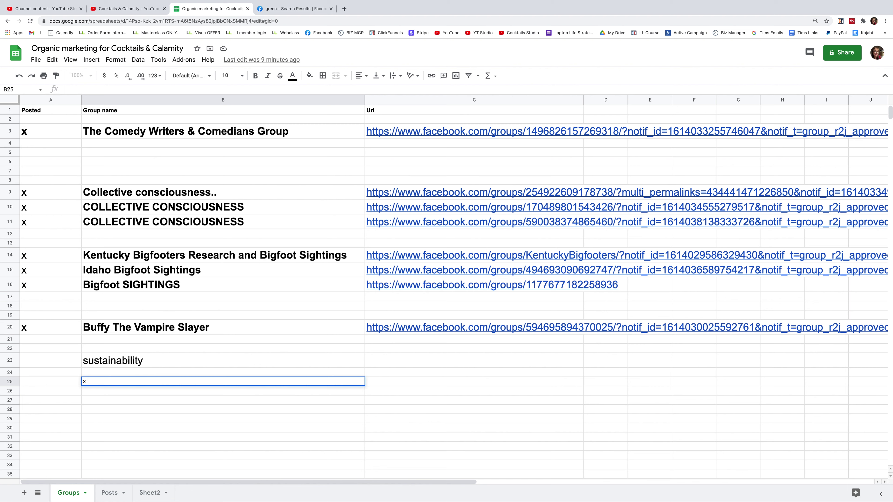
text(yz)
key(Left)
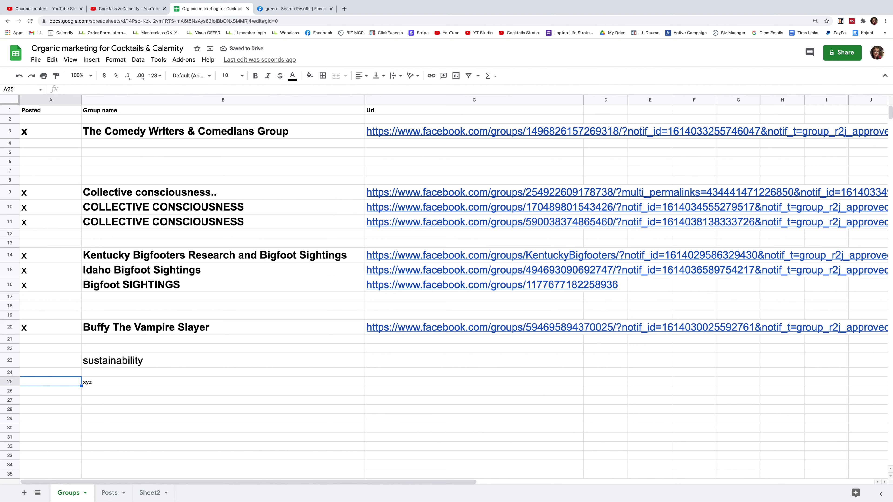
text(x)
key(Tab)
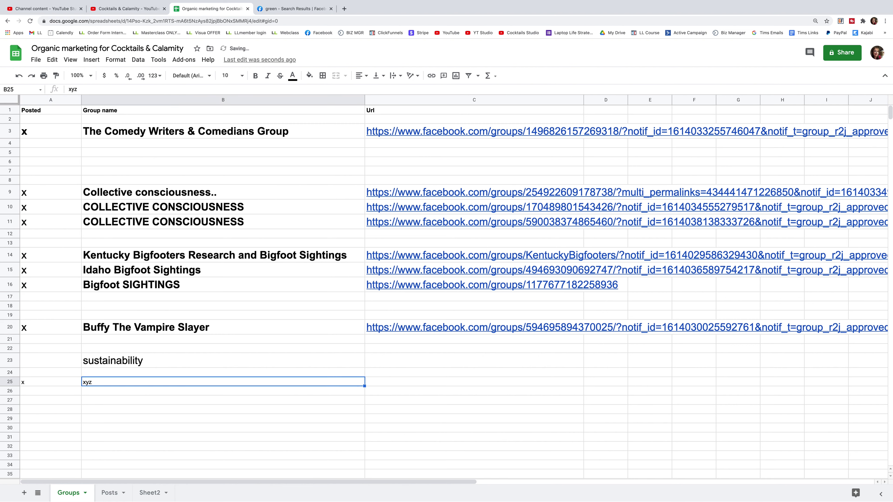
Step: Open the Green Product Forum group and select its group name and full web address
click(286, 9)
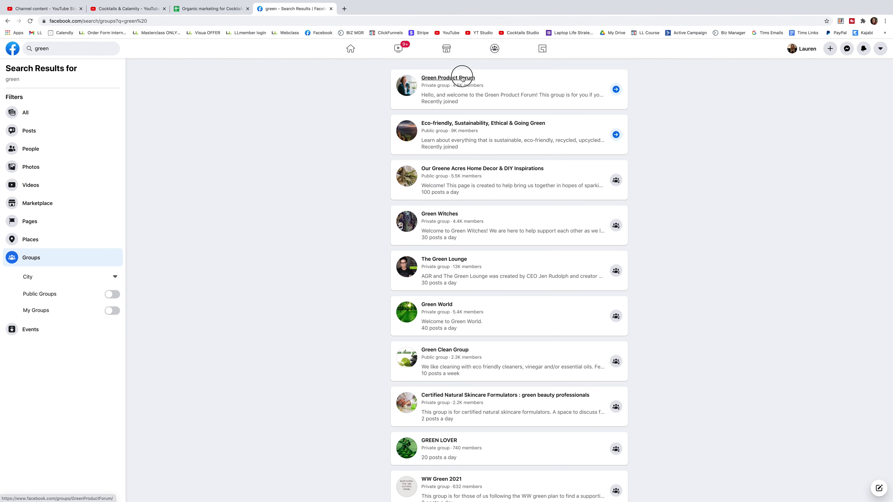
click(457, 79)
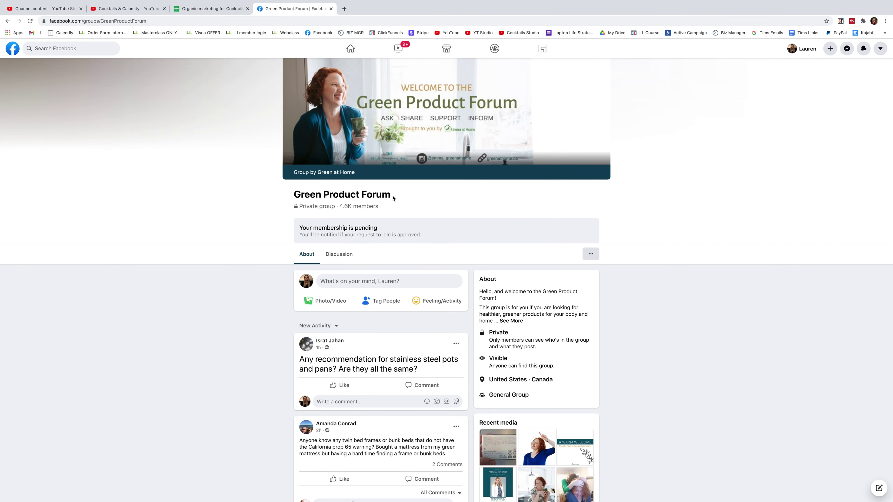
drag(391, 196, 293, 196)
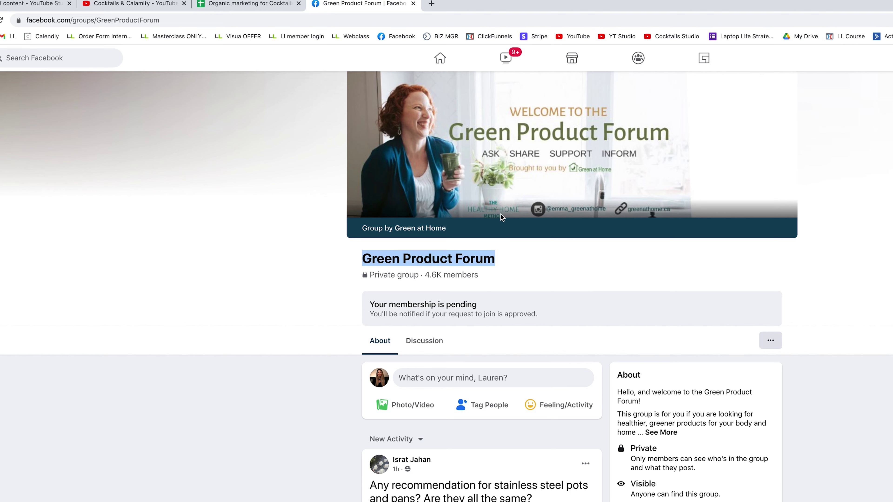
click(180, 20)
drag(201, 20, 21, 21)
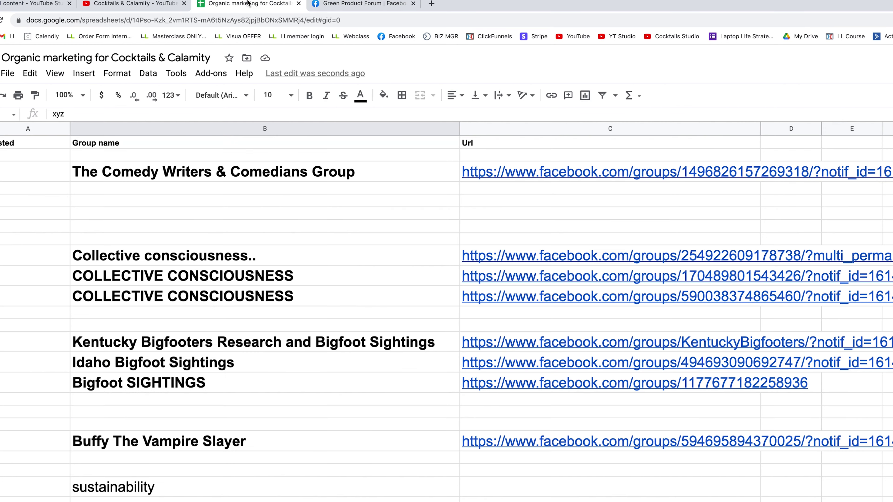
click(250, 4)
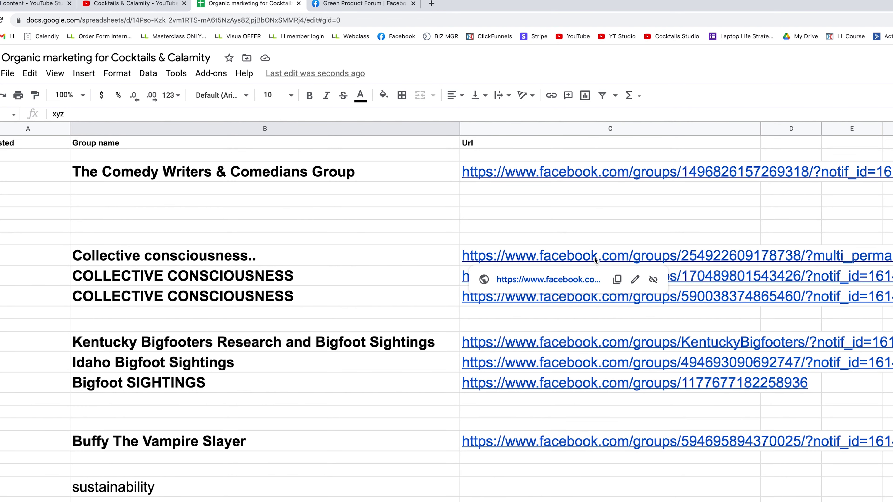
Step: Follow the Collective consciousness.. row's stored URL to its Facebook group, then return to the spreadsheet
click(597, 261)
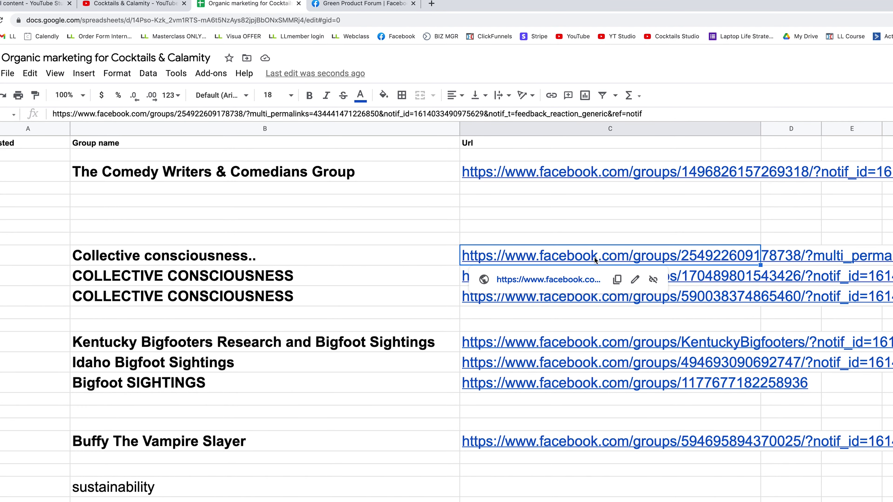
click(548, 279)
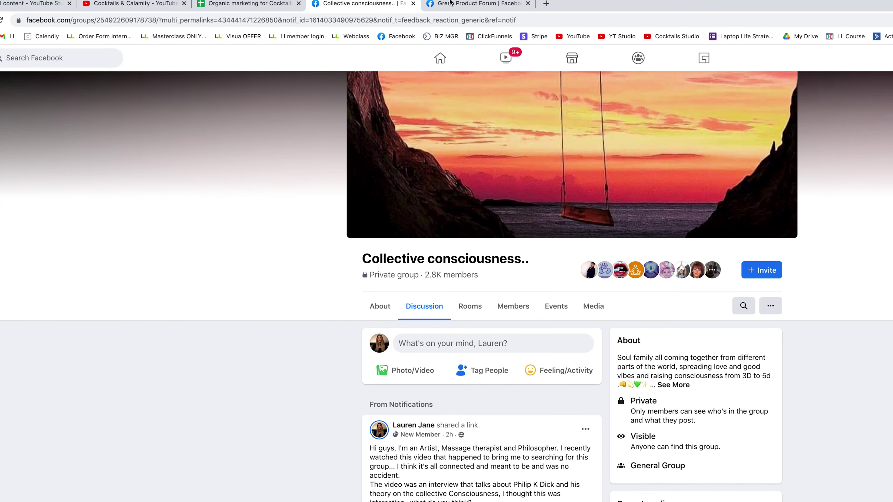
click(237, 3)
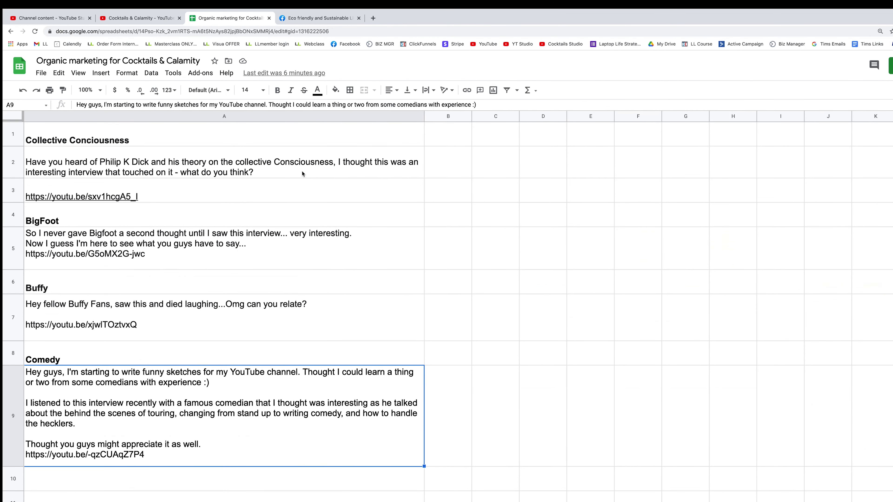
Step: Search Facebook for 'green', filter the results to Groups, and scroll through the matching groups
click(312, 18)
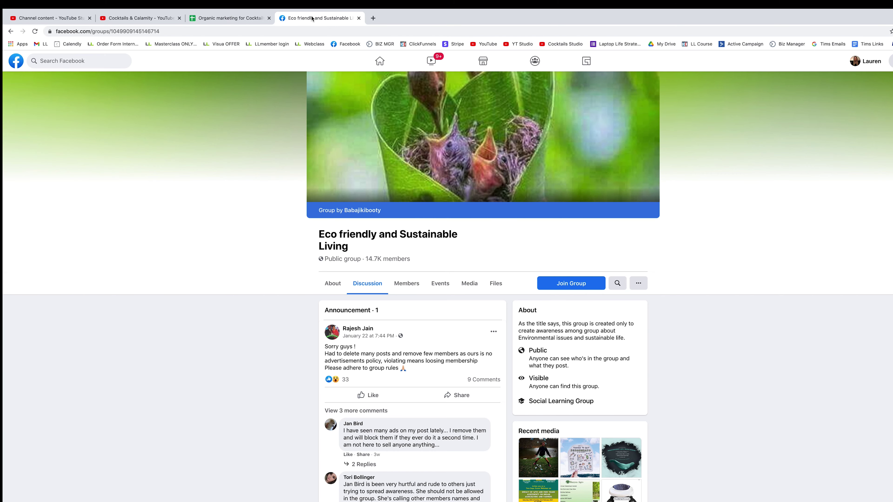
click(92, 63)
text(green)
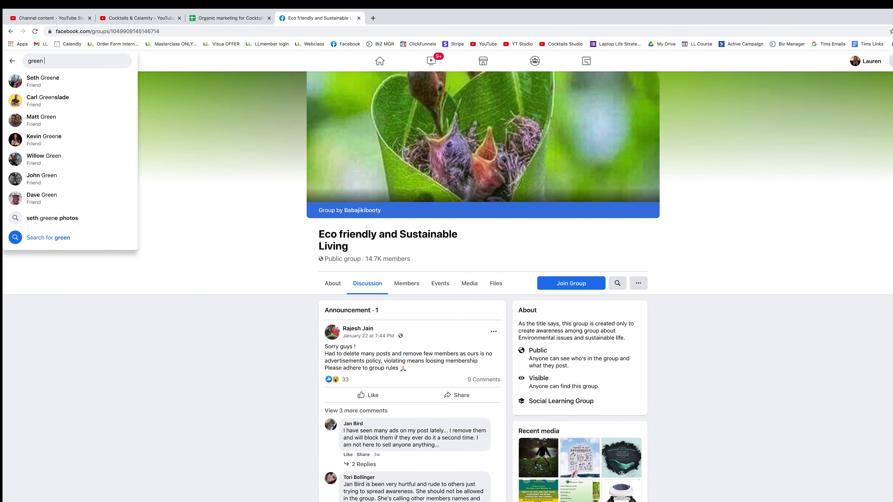
key(Return)
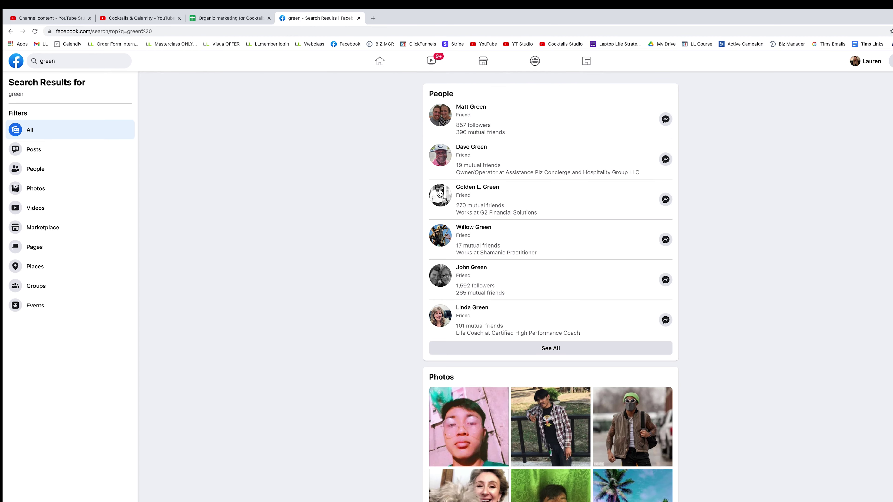
click(40, 285)
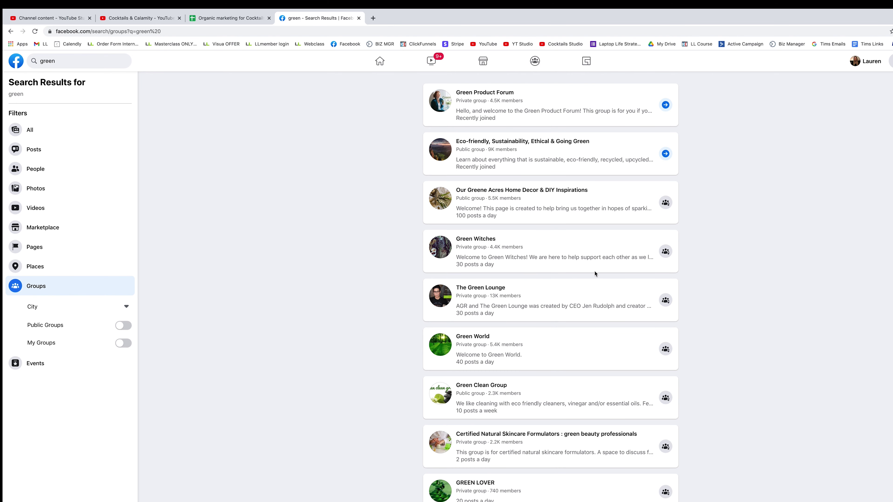
scroll(706, 279, down, 3)
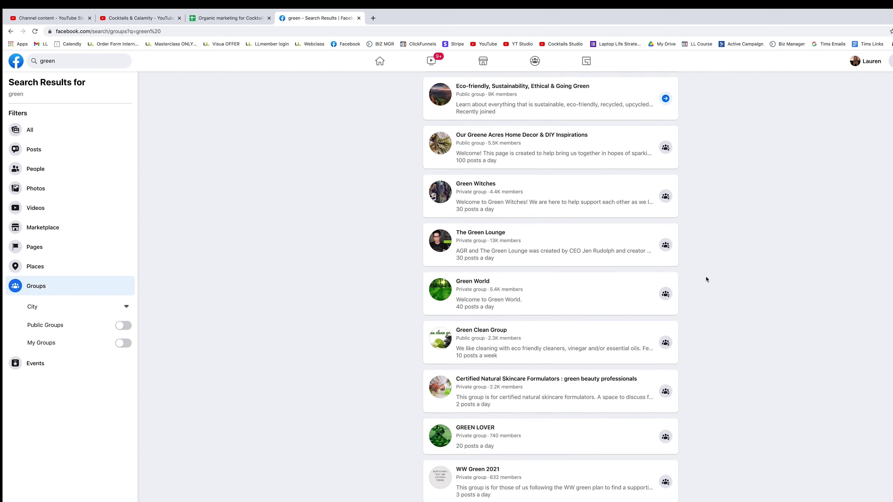
scroll(706, 277, down, 5)
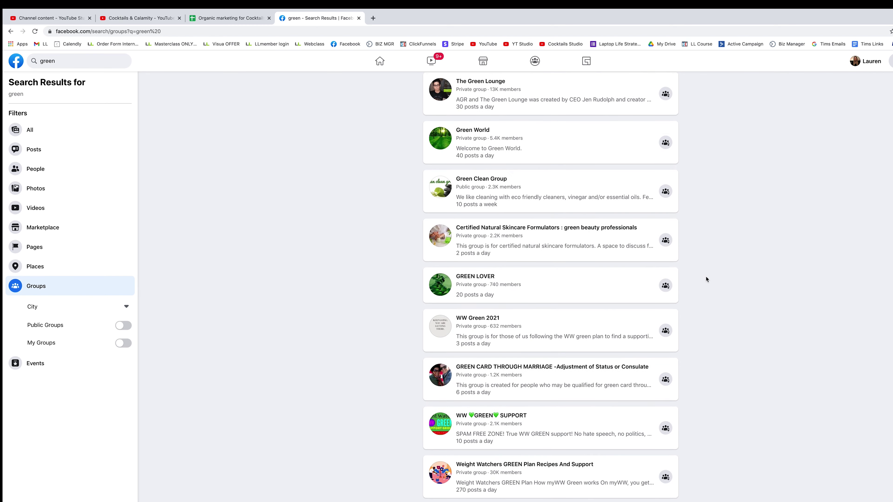
scroll(706, 277, up, 6)
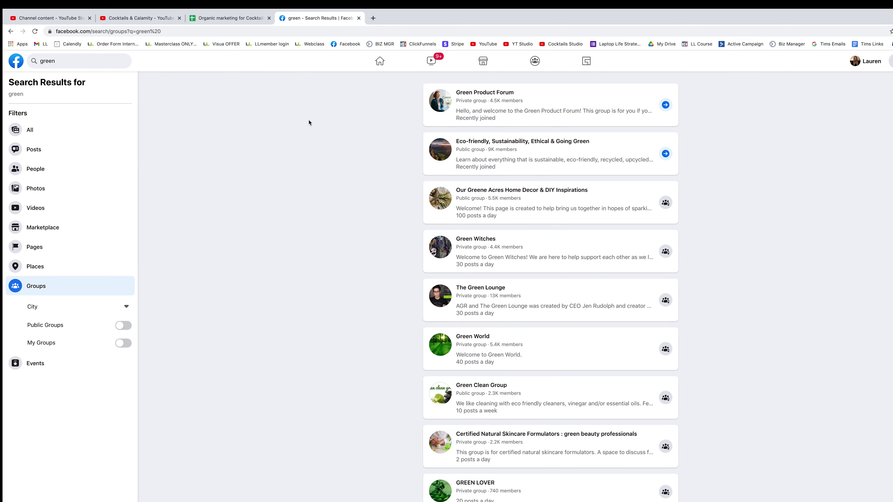
click(244, 19)
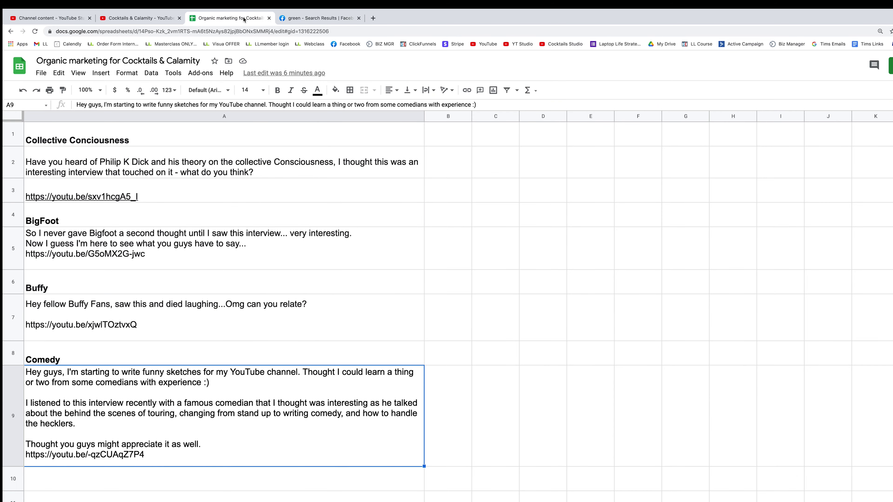